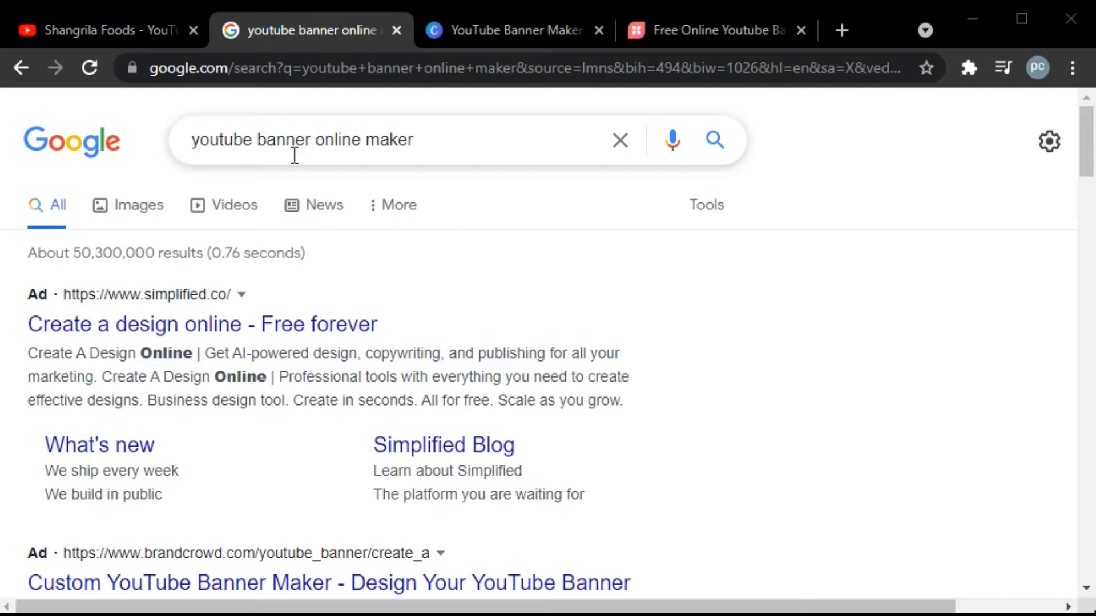
- Switch to Canva's YouTube Banner Maker page and start a new YouTube channel art design
{"action": "scroll", "coordinate": [384, 262], "scroll_direction": "down", "scroll_amount": 2}
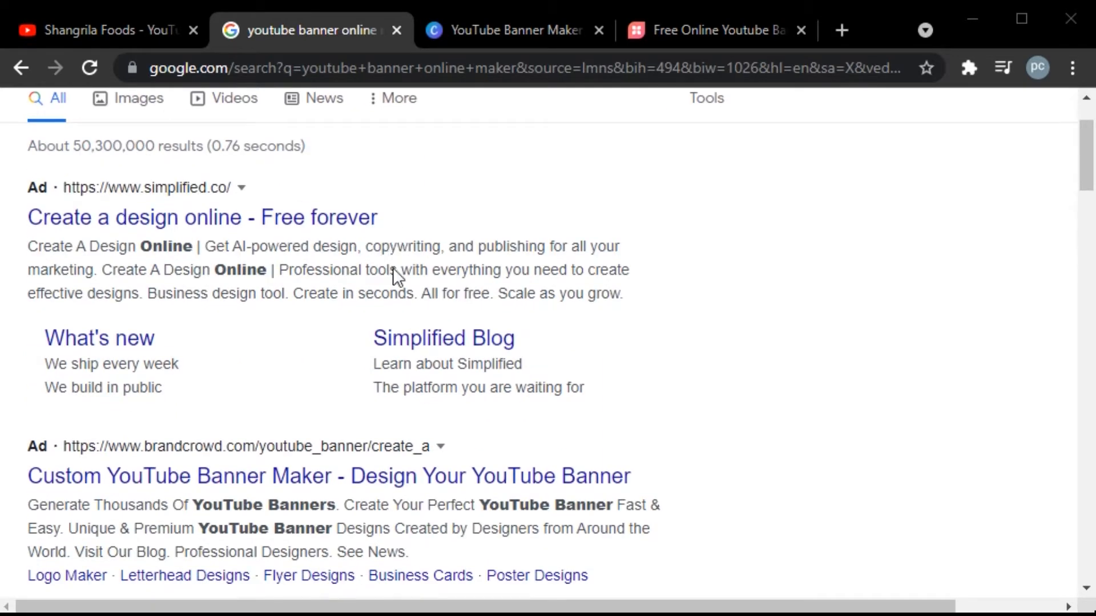
{"action": "scroll", "coordinate": [495, 450], "scroll_direction": "down", "scroll_amount": 5}
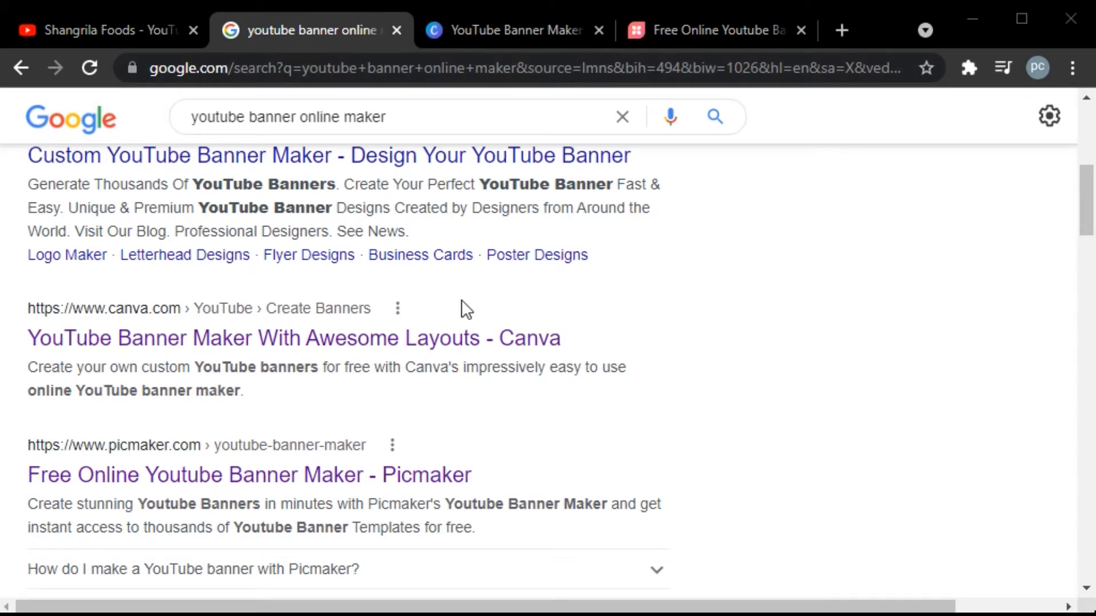
{"action": "left_click", "coordinate": [488, 20]}
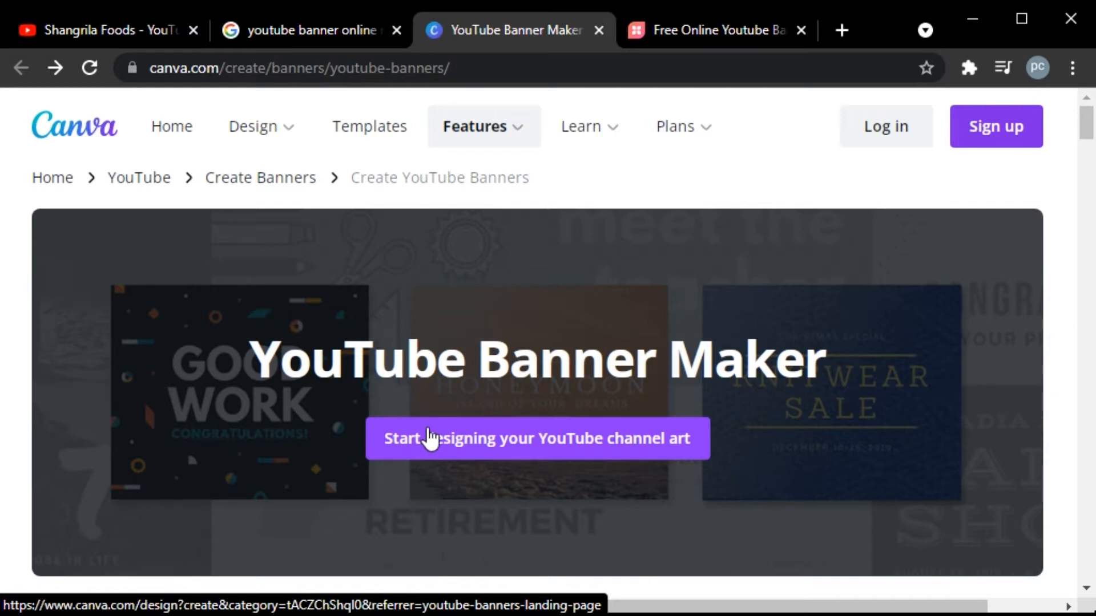
{"action": "left_click", "coordinate": [501, 448]}
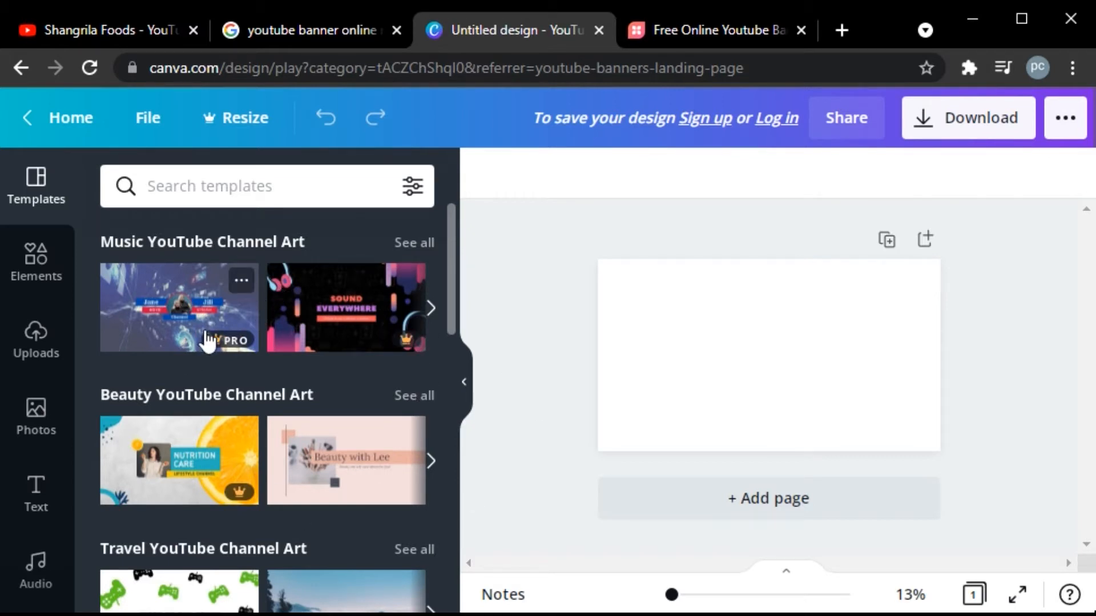
- Apply the black YouTube channel art template with purple and yellow stripes to the blank page
{"action": "scroll", "coordinate": [257, 343], "scroll_direction": "down", "scroll_amount": 6}
{"action": "scroll", "coordinate": [263, 352], "scroll_direction": "down", "scroll_amount": 1}
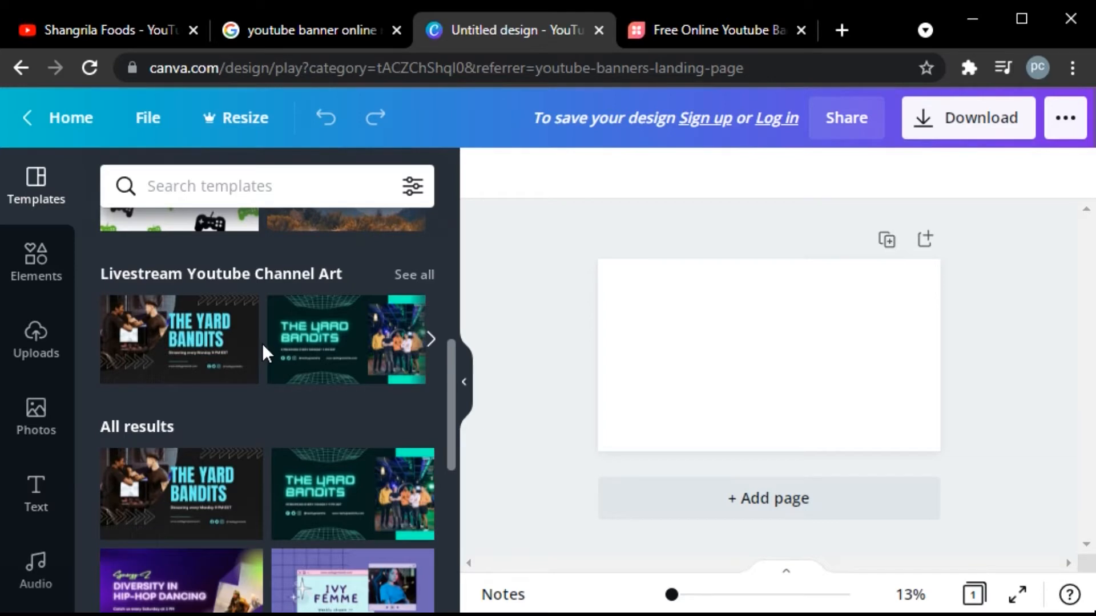
{"action": "scroll", "coordinate": [342, 350], "scroll_direction": "down", "scroll_amount": 6}
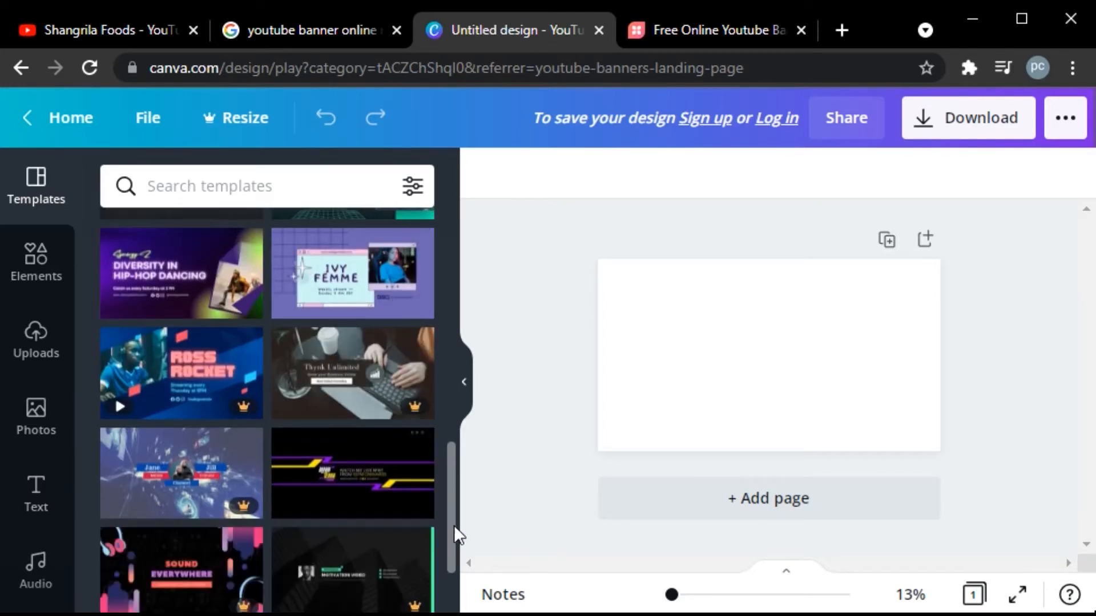
{"action": "left_click", "coordinate": [328, 478]}
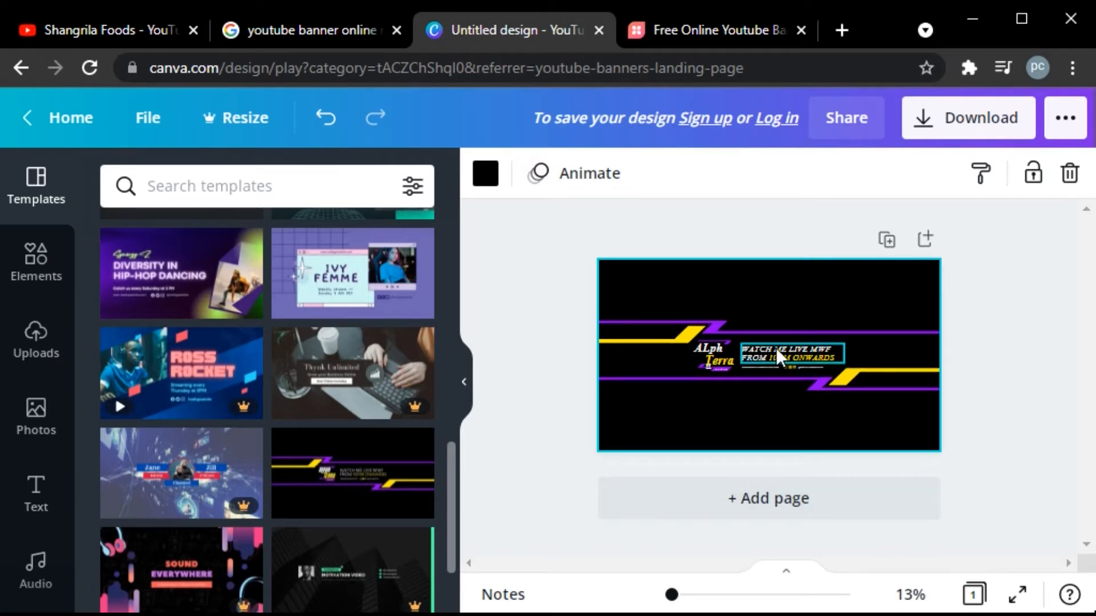
{"action": "mouse_move", "coordinate": [673, 595]}
{"action": "left_mouse_down"}
{"action": "mouse_move", "coordinate": [685, 596]}
{"action": "mouse_move", "coordinate": [675, 595]}
{"action": "left_mouse_up"}
{"action": "left_click", "coordinate": [684, 351]}
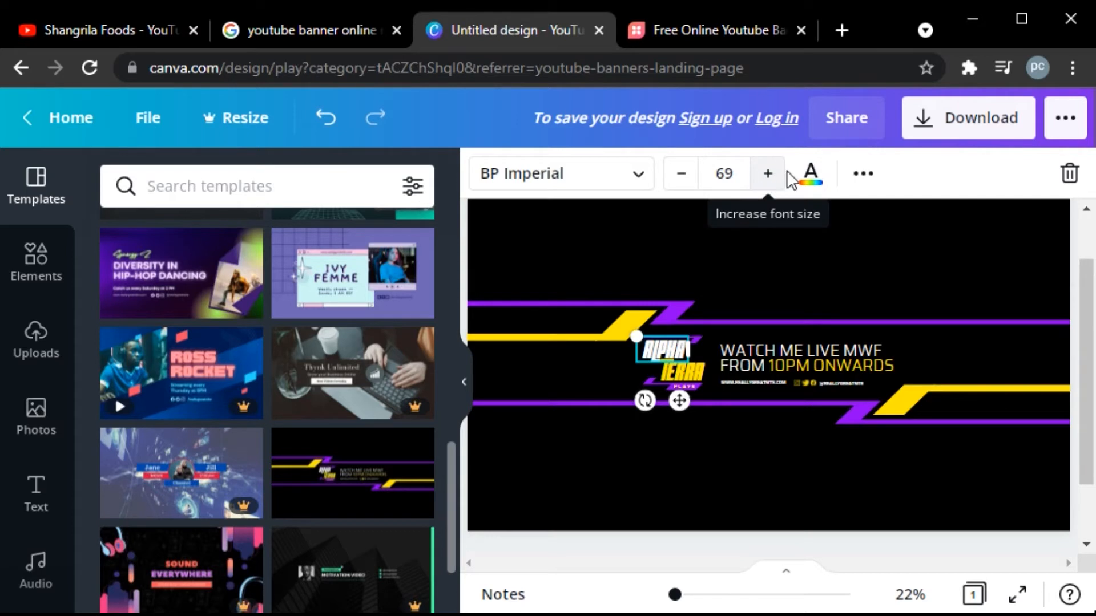
{"action": "left_click", "coordinate": [815, 181]}
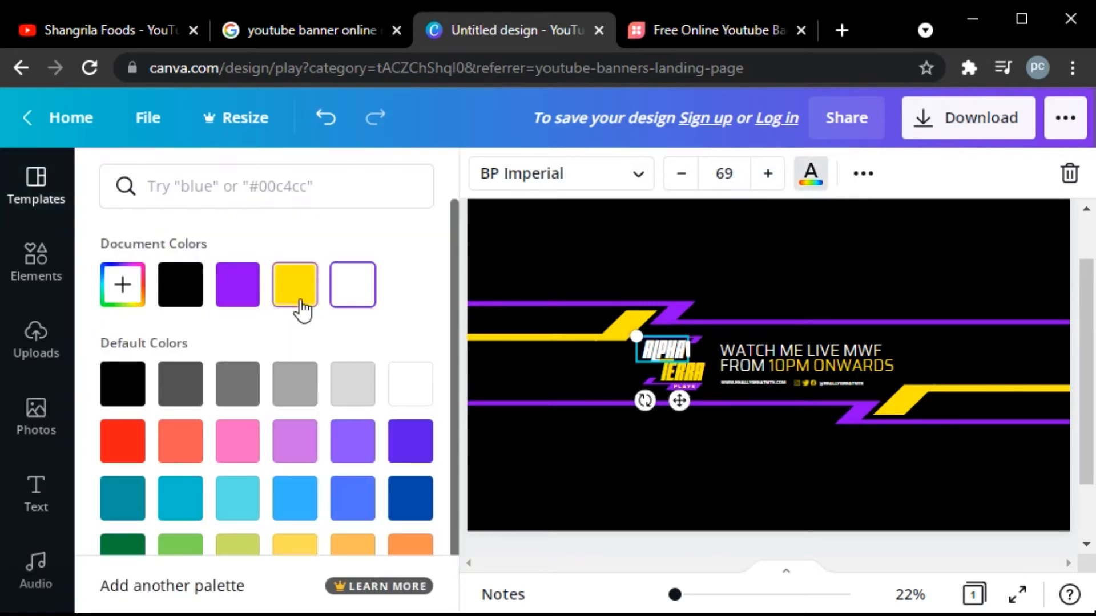
{"action": "left_click", "coordinate": [559, 447]}
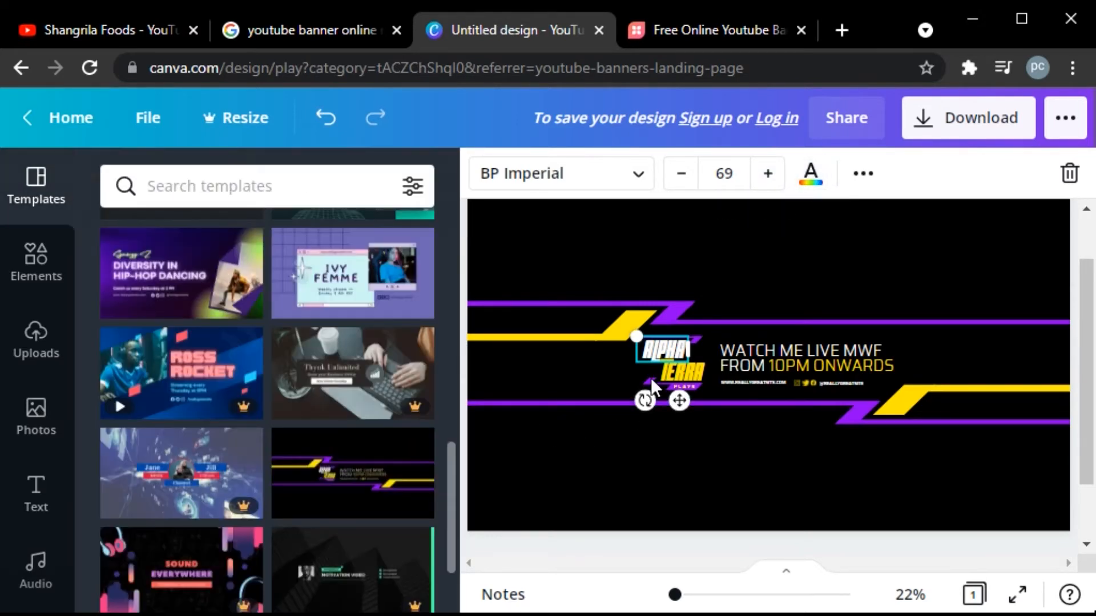
- Replace the white word ALPHA in the banner's logo with the channel owner's name in capitals
{"action": "double_click", "coordinate": [683, 350]}
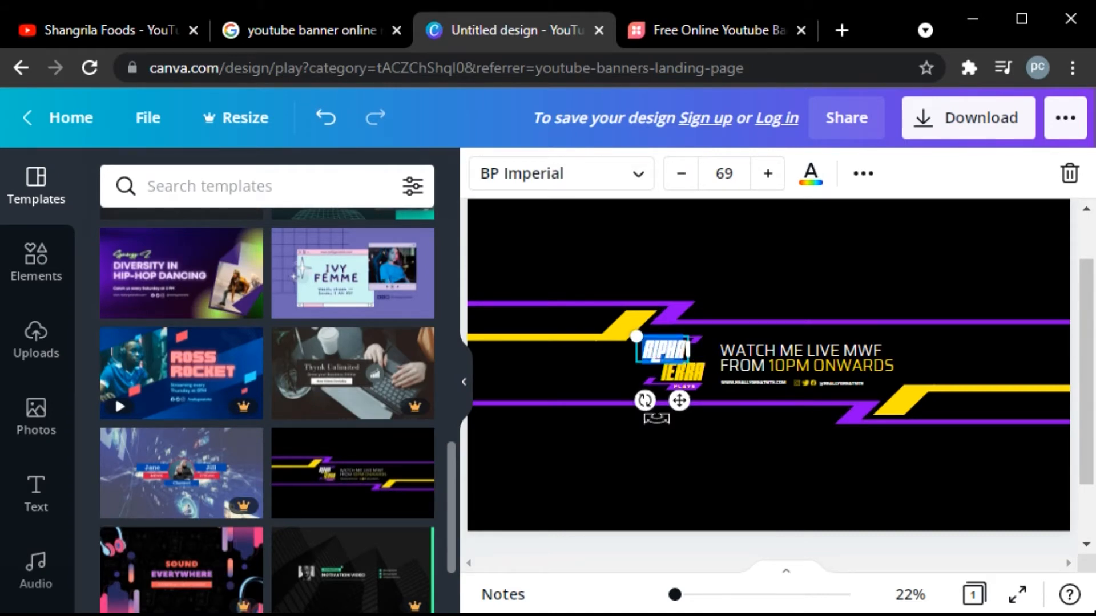
{"action": "key", "text": "BackSpace"}
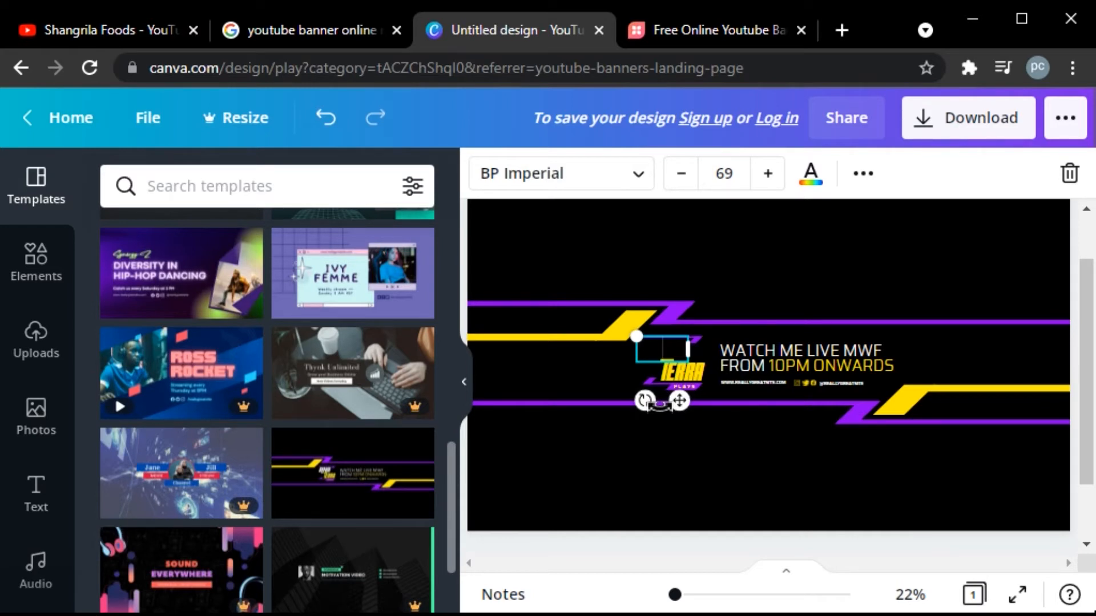
{"action": "type", "text": "IQBA"}
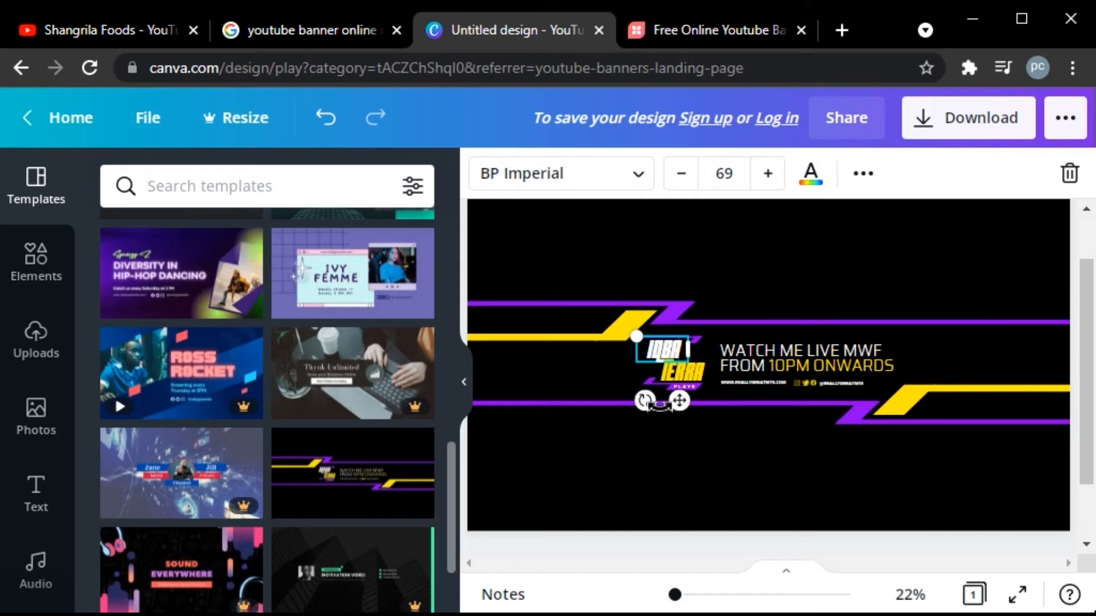
{"action": "type", "text": "L"}
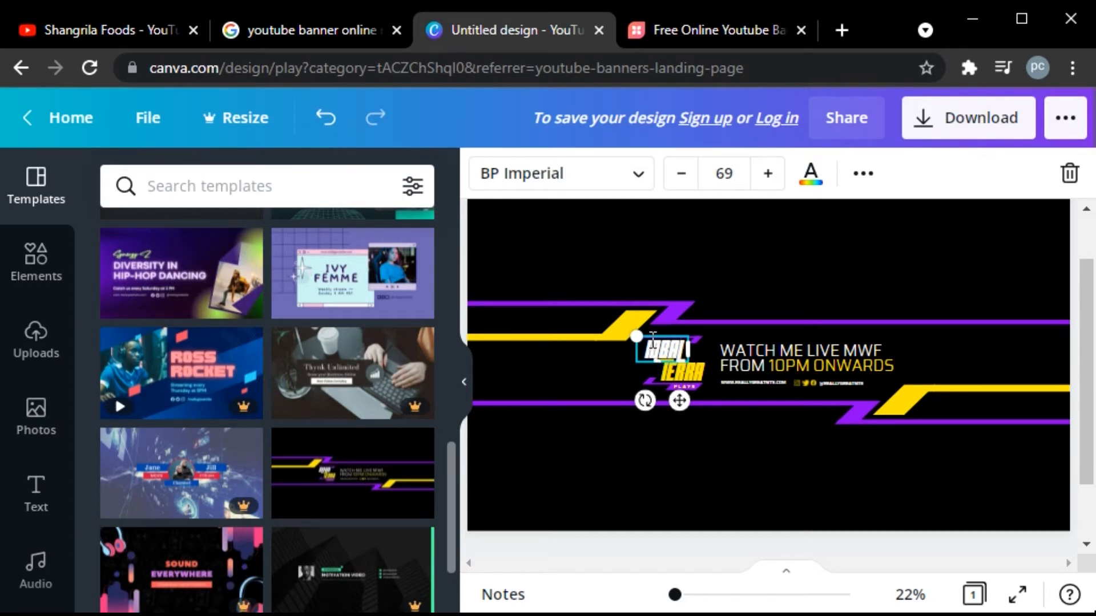
{"action": "left_click_drag", "start_coordinate": [676, 595], "coordinate": [685, 594]}
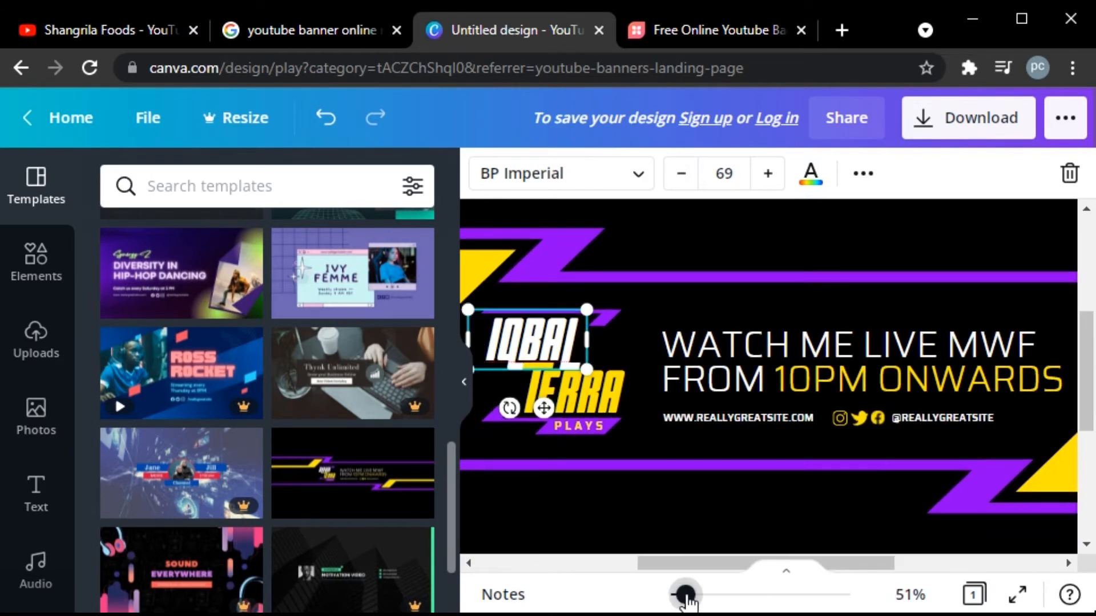
{"action": "left_click", "coordinate": [657, 256]}
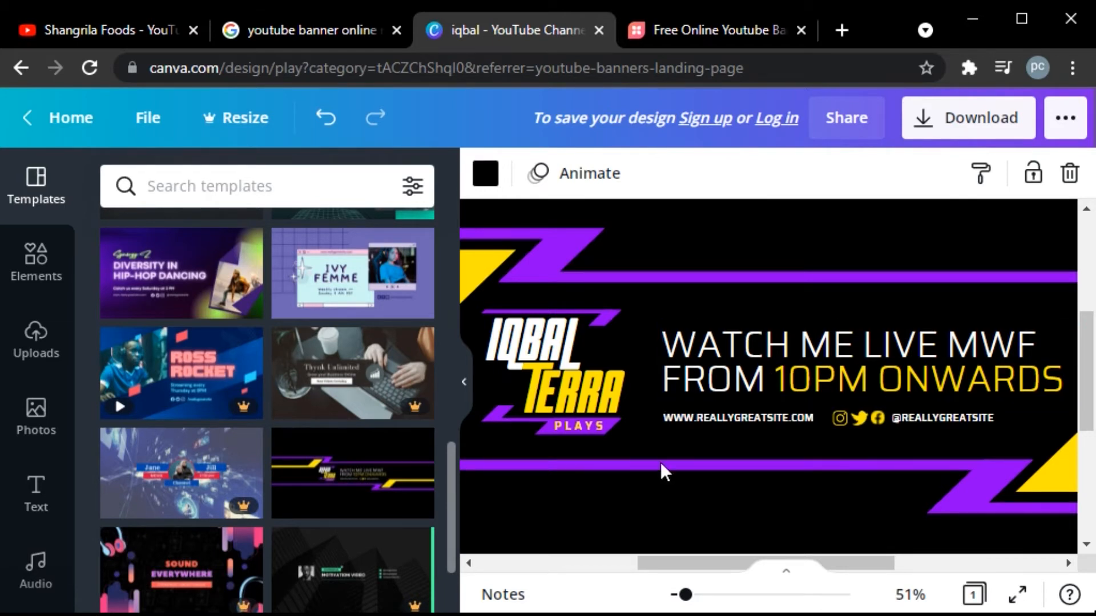
- Replace the "WATCH ME LIVE MWF FROM 10PM ONWARDS" text on the banner with "COMPUTER"
{"action": "left_click_drag", "start_coordinate": [689, 601], "coordinate": [674, 601]}
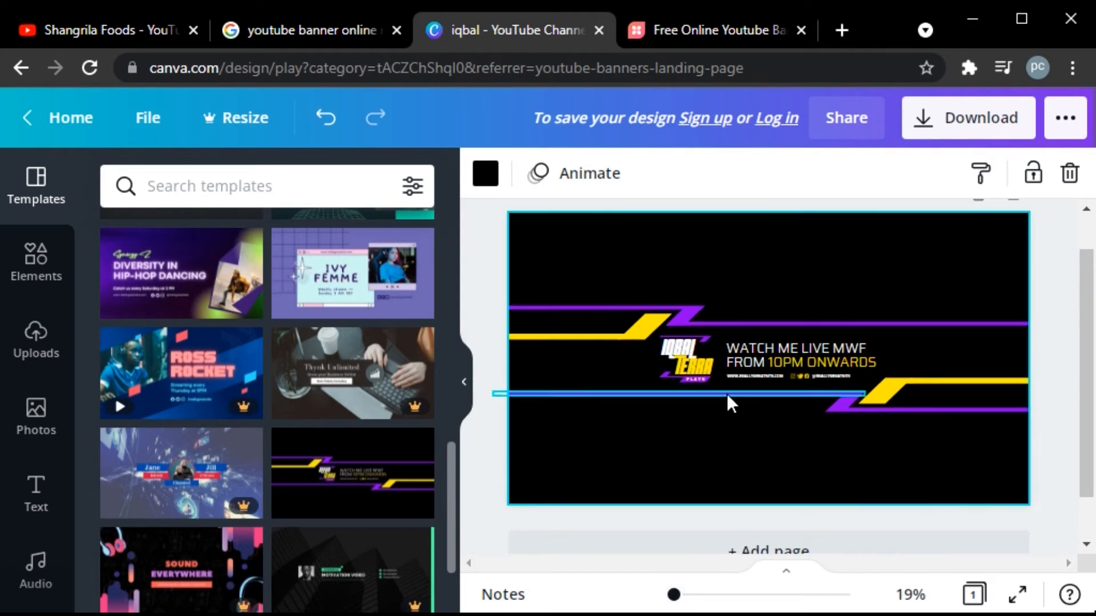
{"action": "left_click", "coordinate": [761, 359]}
{"action": "left_click", "coordinate": [761, 358]}
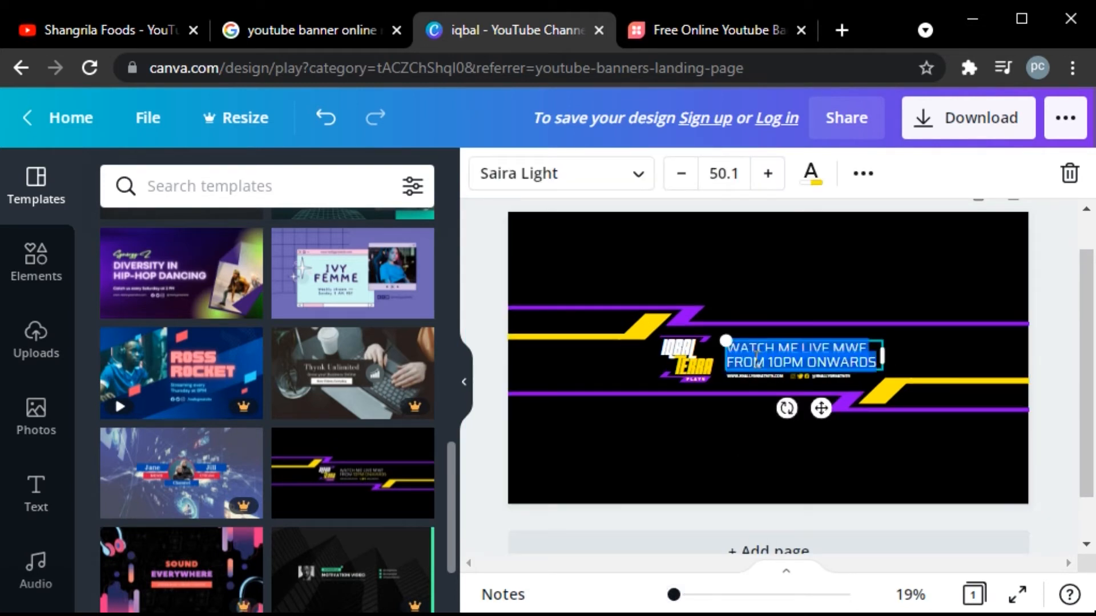
{"action": "key", "text": "BackSpace"}
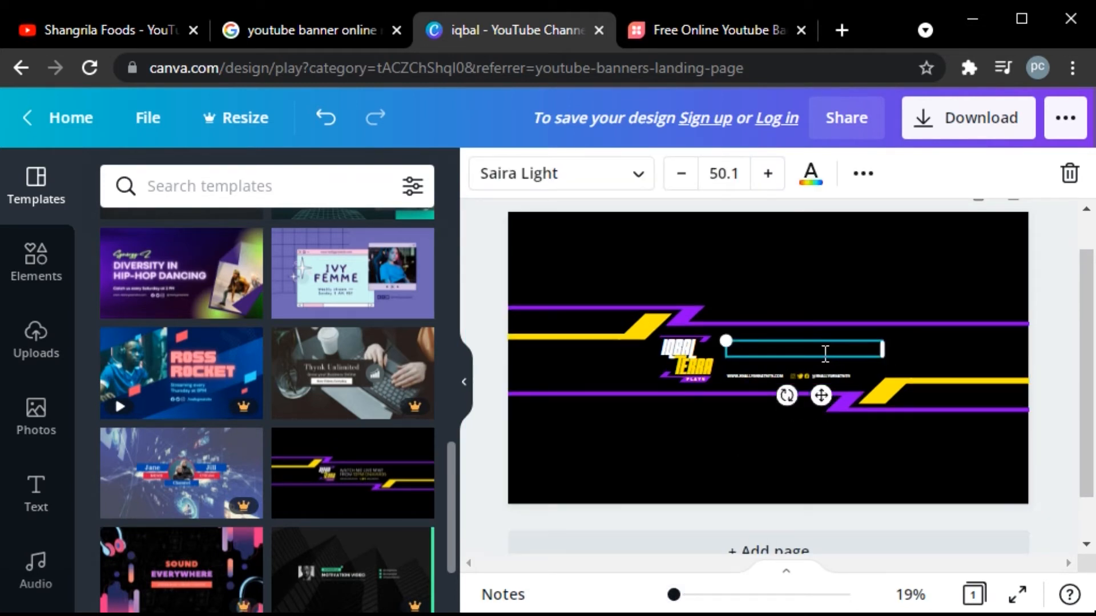
{"action": "type", "text": "COMPUTER"}
{"action": "left_click", "coordinate": [797, 446]}
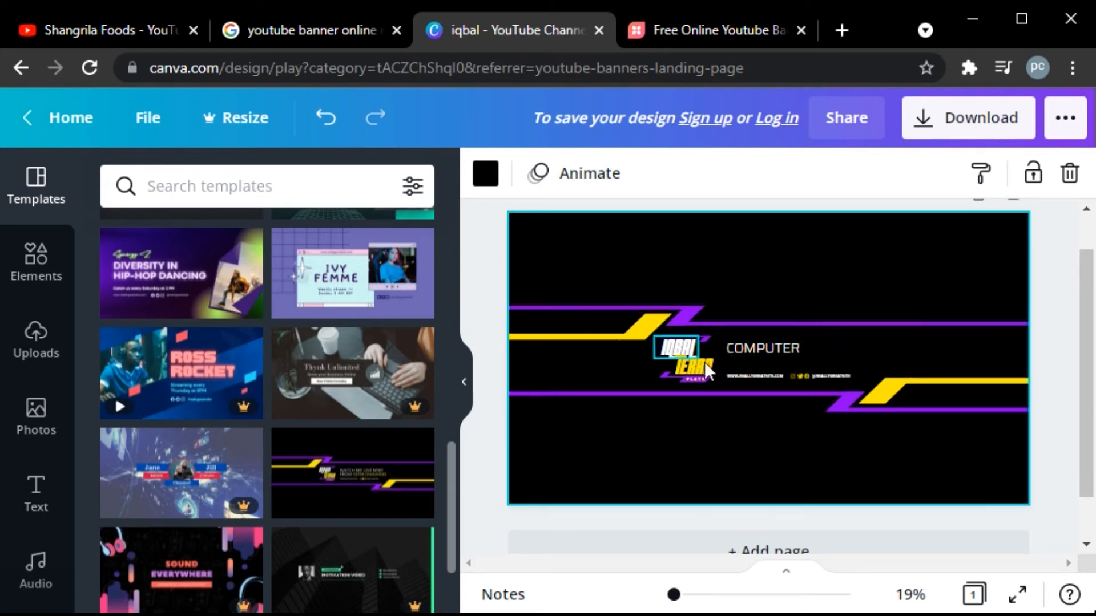
- Look through the other available YouTube channel art templates
{"action": "scroll", "coordinate": [310, 399], "scroll_direction": "down", "scroll_amount": 5}
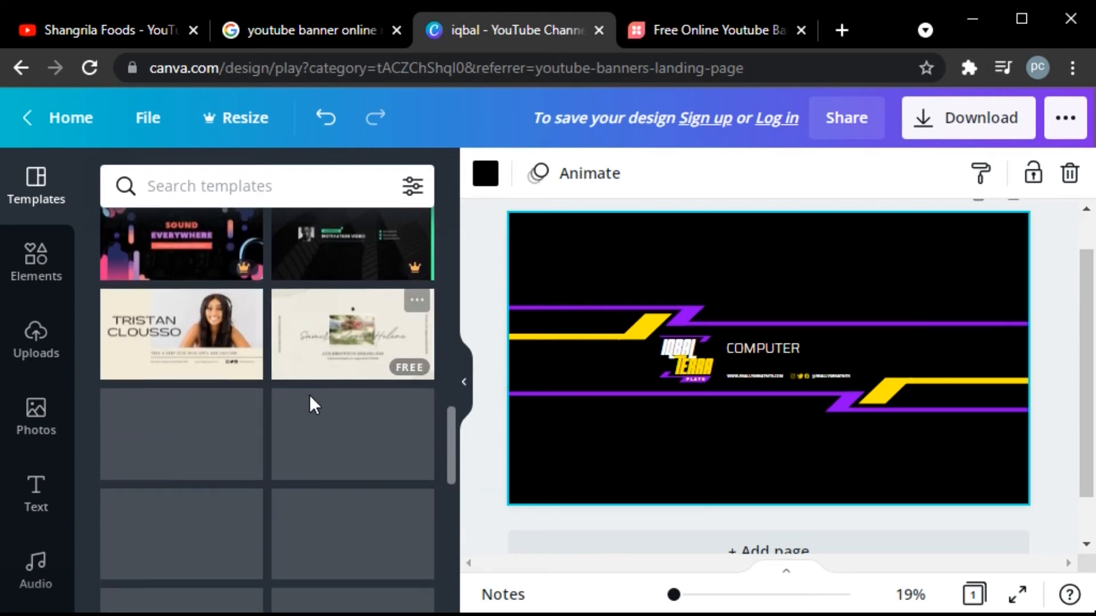
{"action": "scroll", "coordinate": [349, 465], "scroll_direction": "down", "scroll_amount": 3}
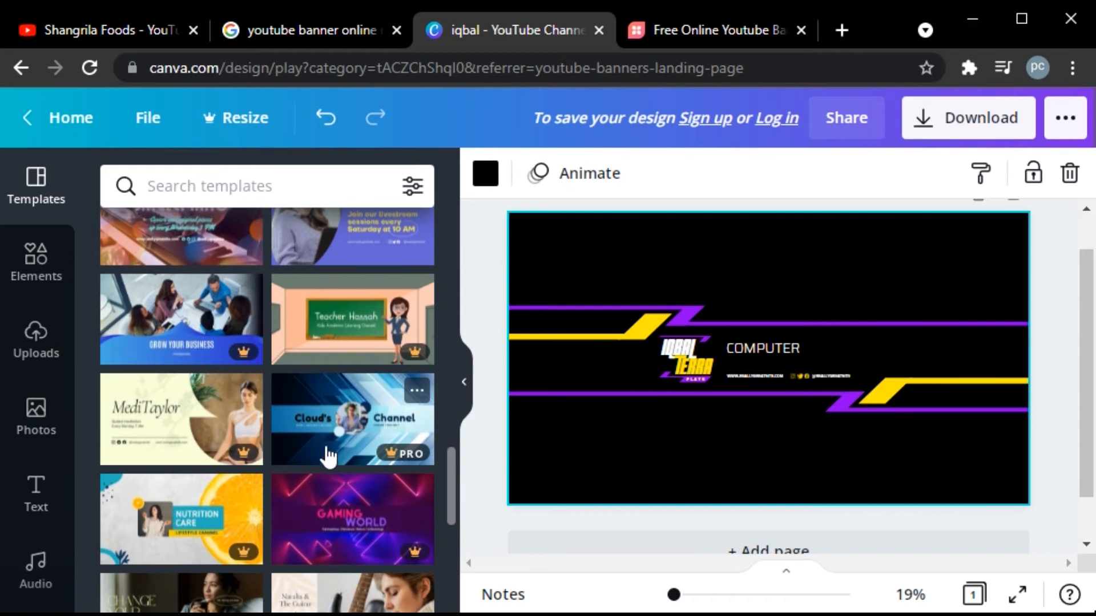
{"action": "scroll", "coordinate": [326, 451], "scroll_direction": "down", "scroll_amount": 5}
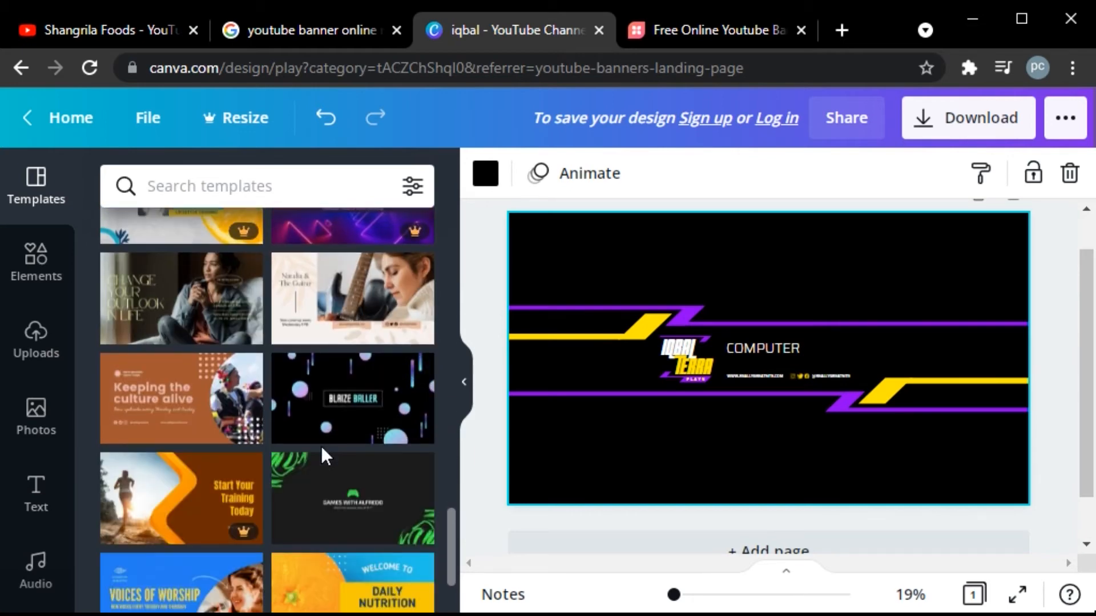
{"action": "scroll", "coordinate": [227, 491], "scroll_direction": "down", "scroll_amount": 3}
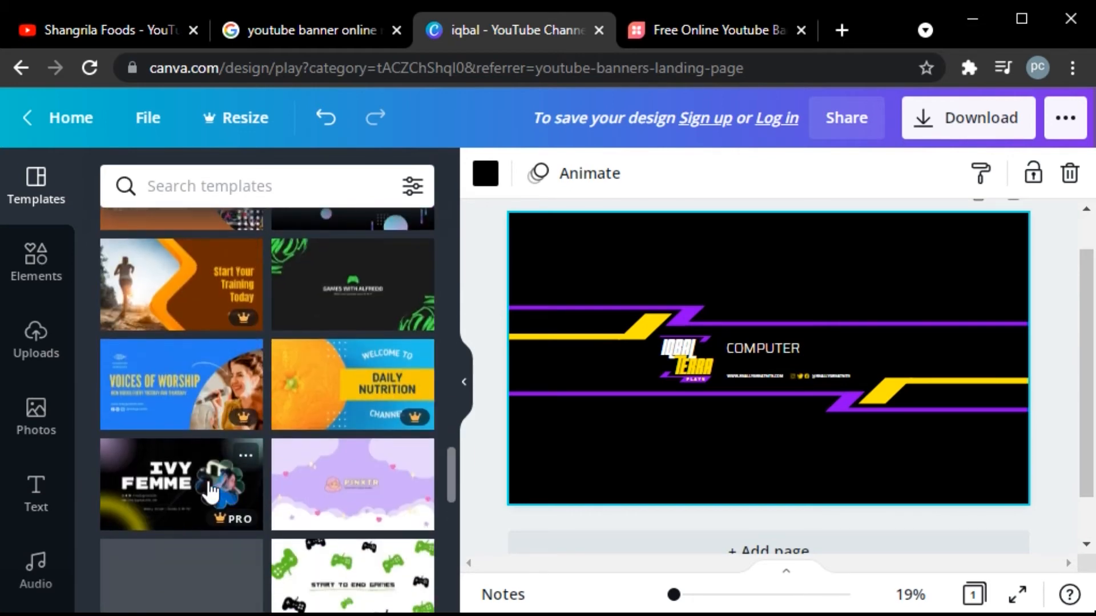
{"action": "scroll", "coordinate": [257, 502], "scroll_direction": "down", "scroll_amount": 5}
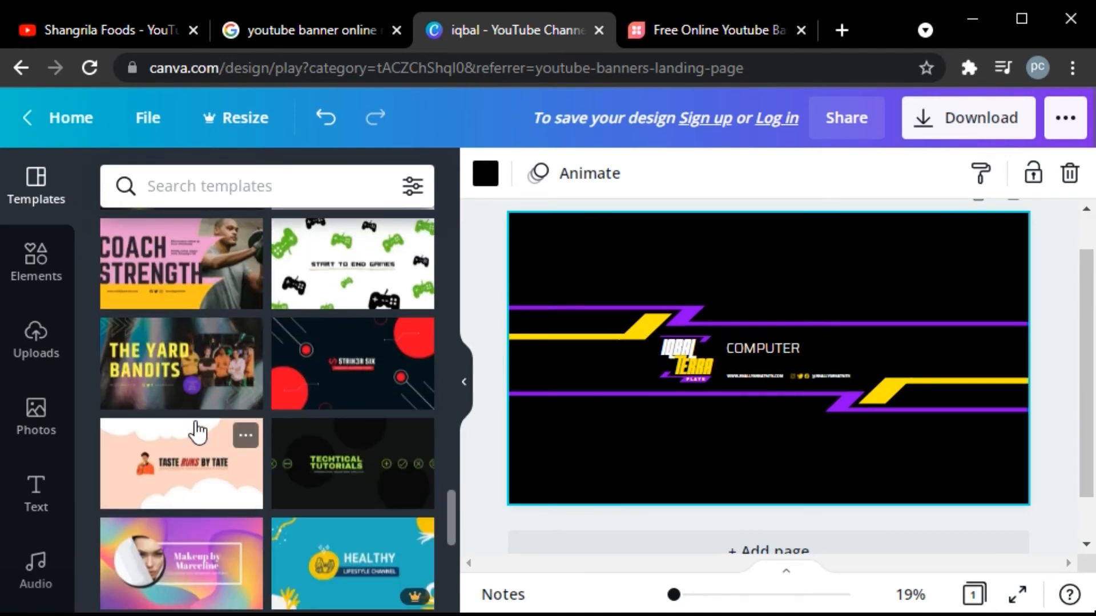
{"action": "scroll", "coordinate": [236, 377], "scroll_direction": "down", "scroll_amount": 8}
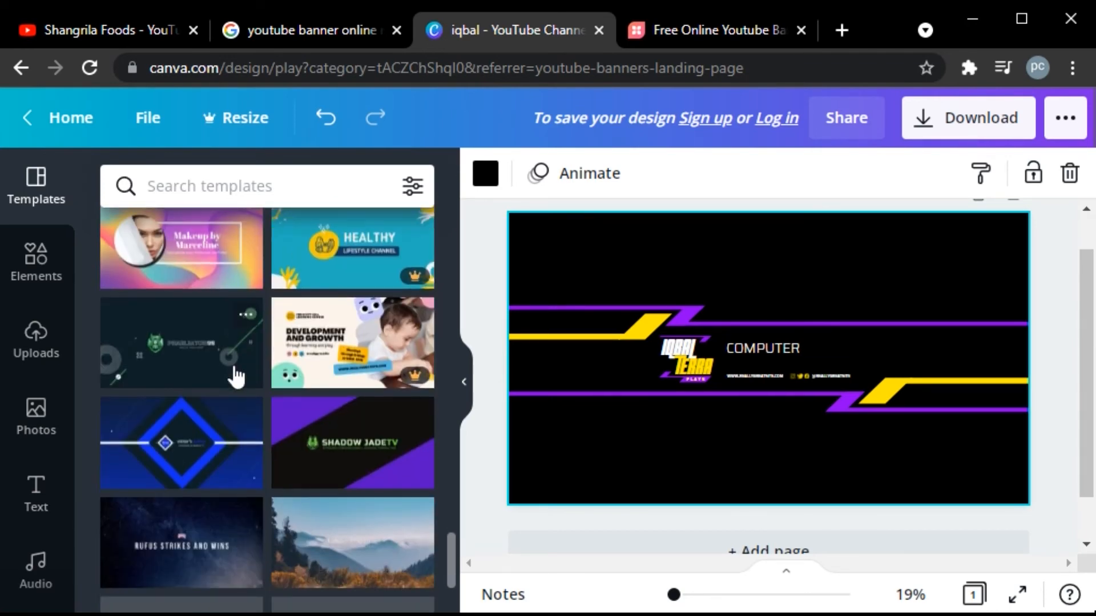
{"action": "scroll", "coordinate": [236, 374], "scroll_direction": "up", "scroll_amount": 3}
{"action": "scroll", "coordinate": [236, 374], "scroll_direction": "down", "scroll_amount": 12}
{"action": "scroll", "coordinate": [236, 374], "scroll_direction": "up", "scroll_amount": 2}
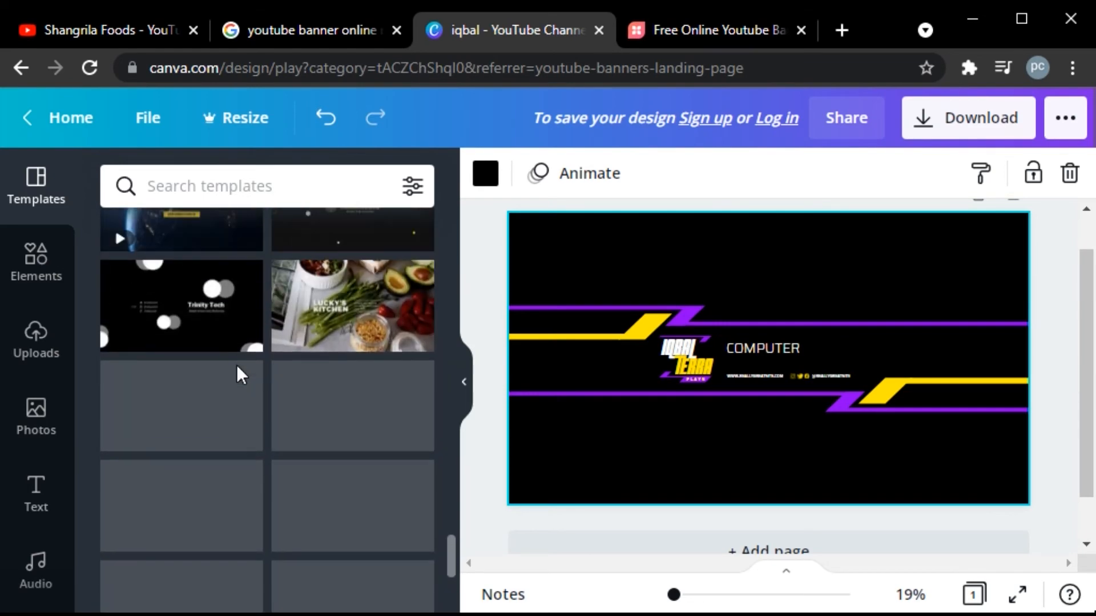
{"action": "scroll", "coordinate": [236, 374], "scroll_direction": "down", "scroll_amount": 4}
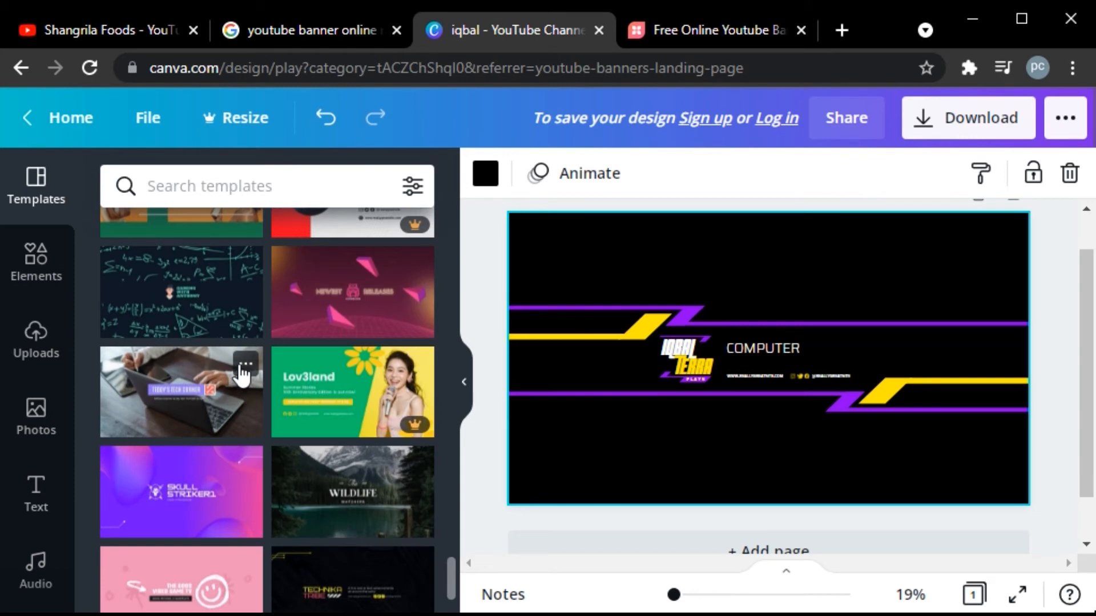
{"action": "scroll", "coordinate": [308, 294], "scroll_direction": "up", "scroll_amount": 5}
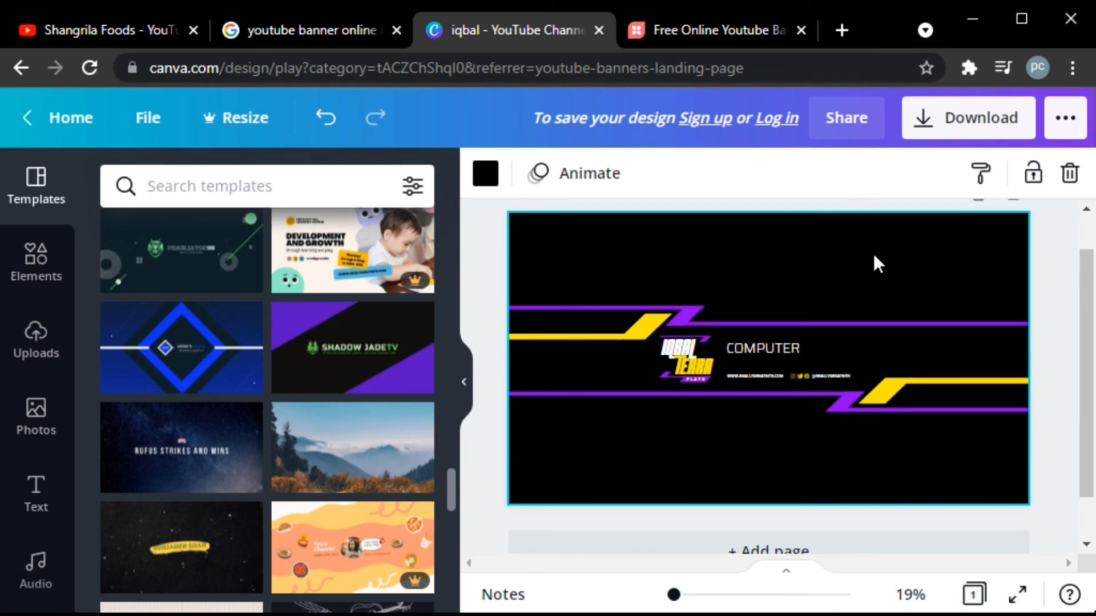
- Try white, yellow, violet and red as the banner's background colour, and set it to the custom turquoise #16FFCE
{"action": "left_click", "coordinate": [486, 179]}
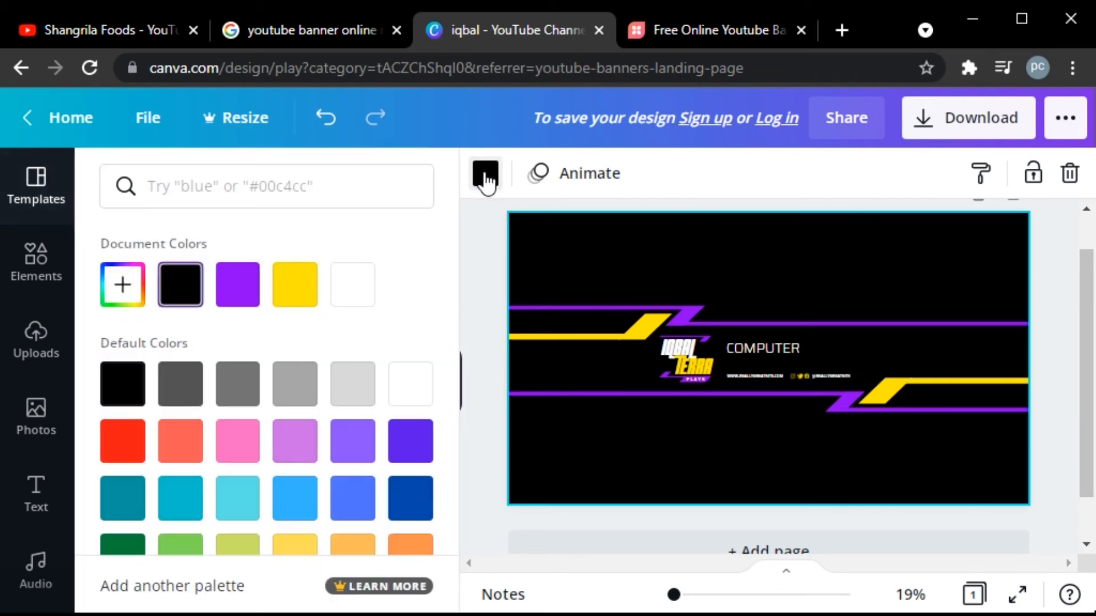
{"action": "left_click", "coordinate": [357, 284]}
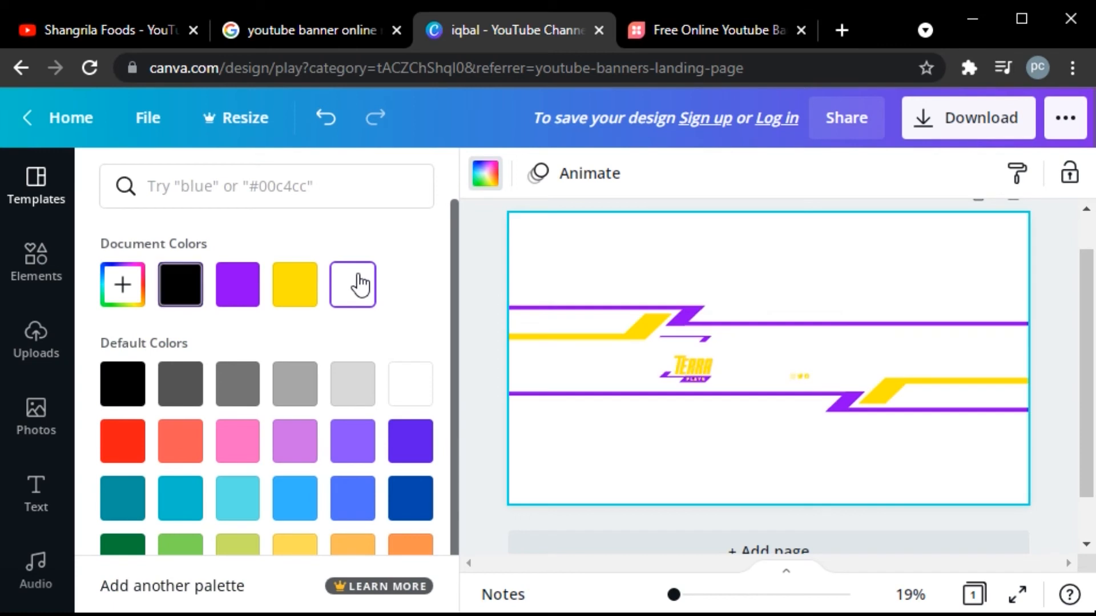
{"action": "left_click", "coordinate": [288, 286]}
{"action": "left_click", "coordinate": [411, 455]}
{"action": "left_click", "coordinate": [133, 444]}
{"action": "scroll", "coordinate": [308, 490], "scroll_direction": "down", "scroll_amount": 1}
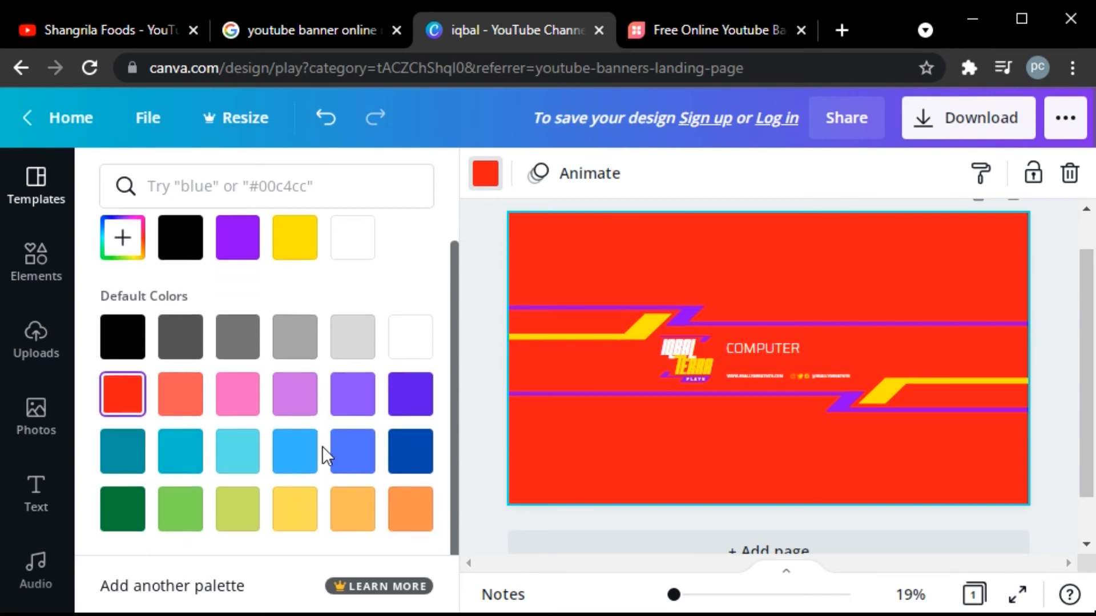
{"action": "scroll", "coordinate": [217, 377], "scroll_direction": "up", "scroll_amount": 1}
{"action": "left_click", "coordinate": [122, 285]}
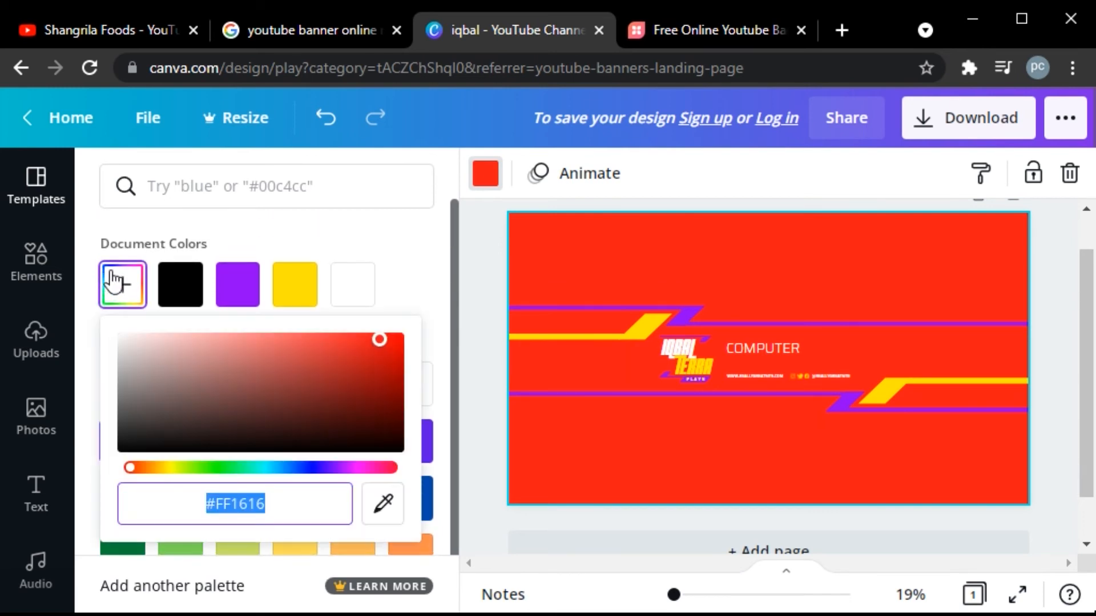
{"action": "left_click_drag", "start_coordinate": [137, 469], "coordinate": [252, 455]}
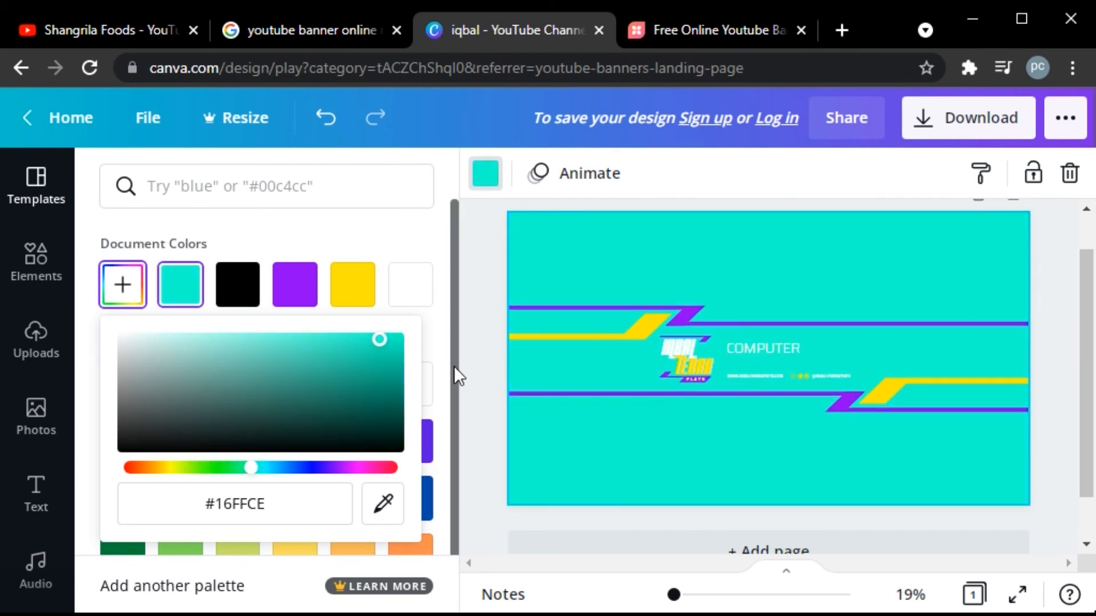
- Add a second page to the design and return to page 1
{"action": "left_click", "coordinate": [624, 553]}
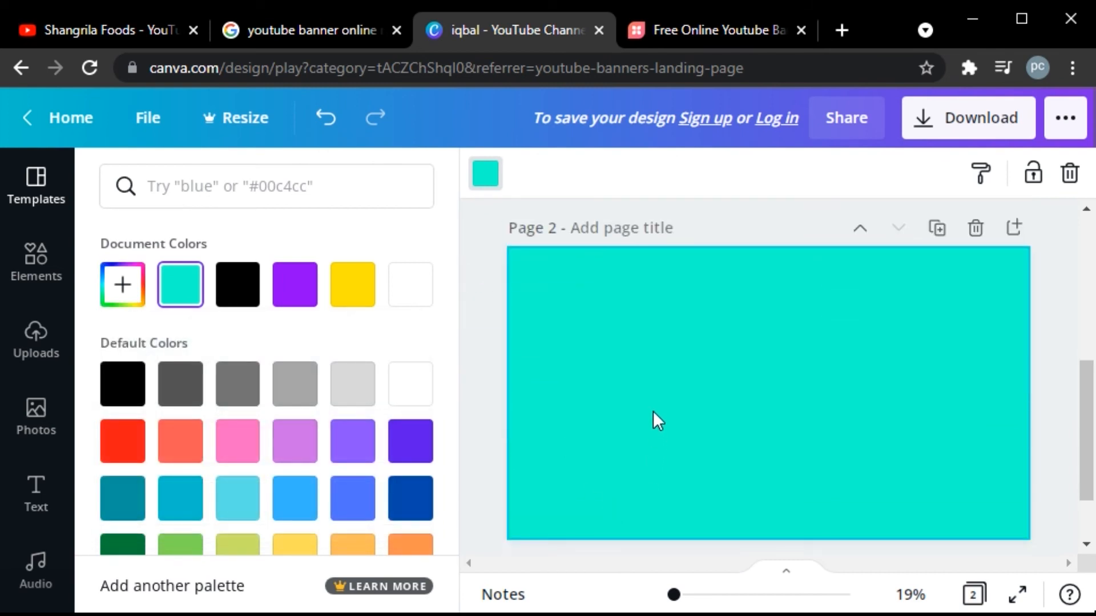
{"action": "scroll", "coordinate": [653, 416], "scroll_direction": "up", "scroll_amount": 5}
{"action": "scroll", "coordinate": [653, 412], "scroll_direction": "up", "scroll_amount": 2}
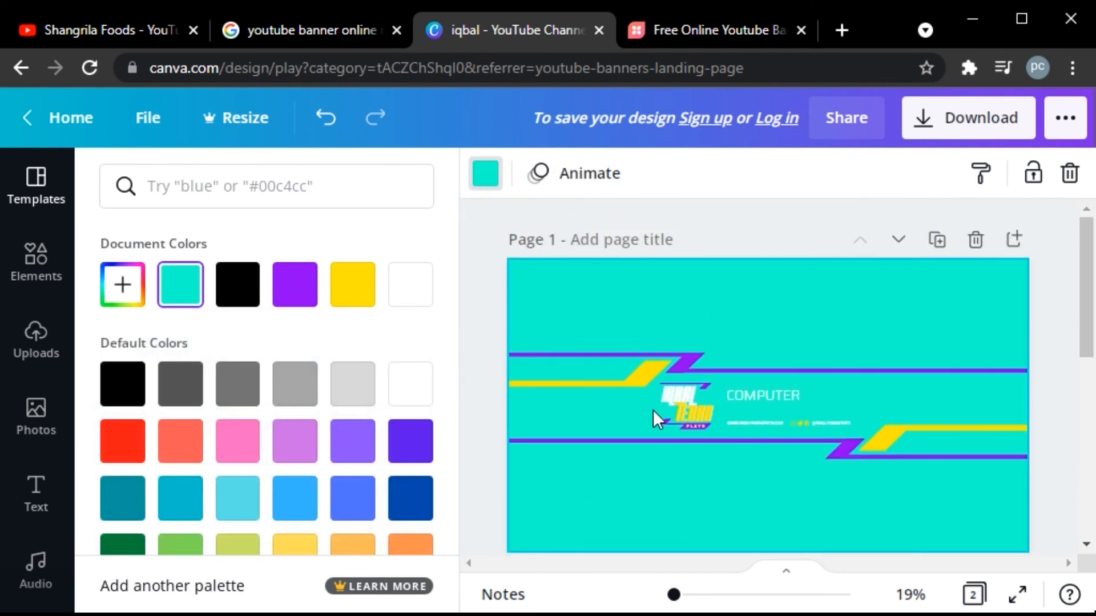